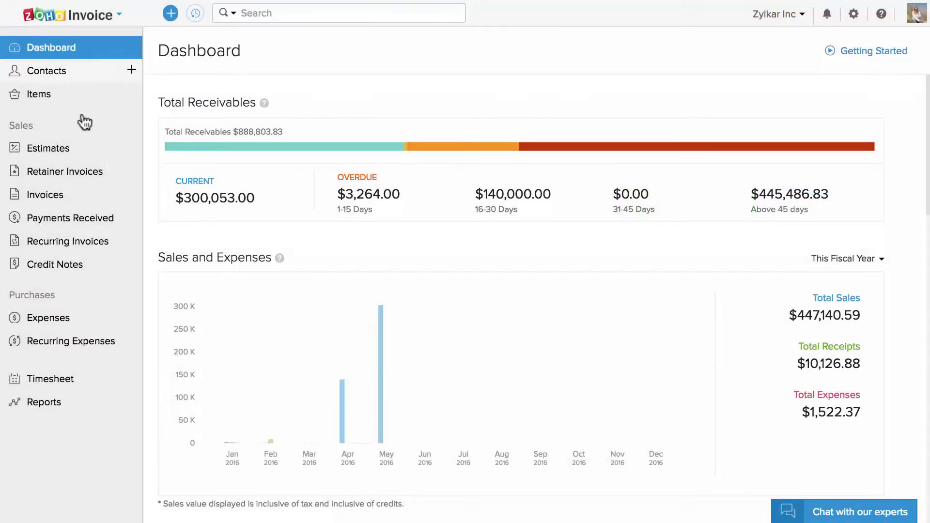
Step: Go to the Expenses list and bring up the quick-create options
click(78, 318)
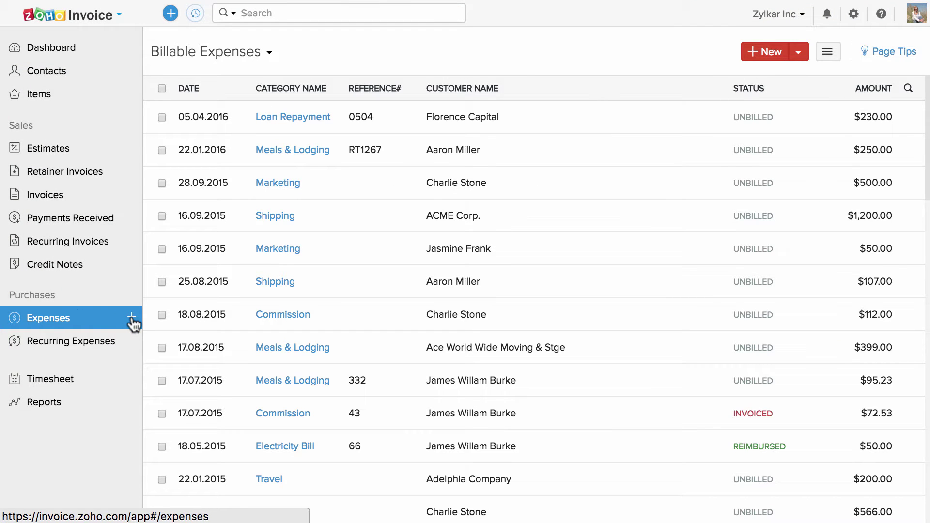
click(172, 15)
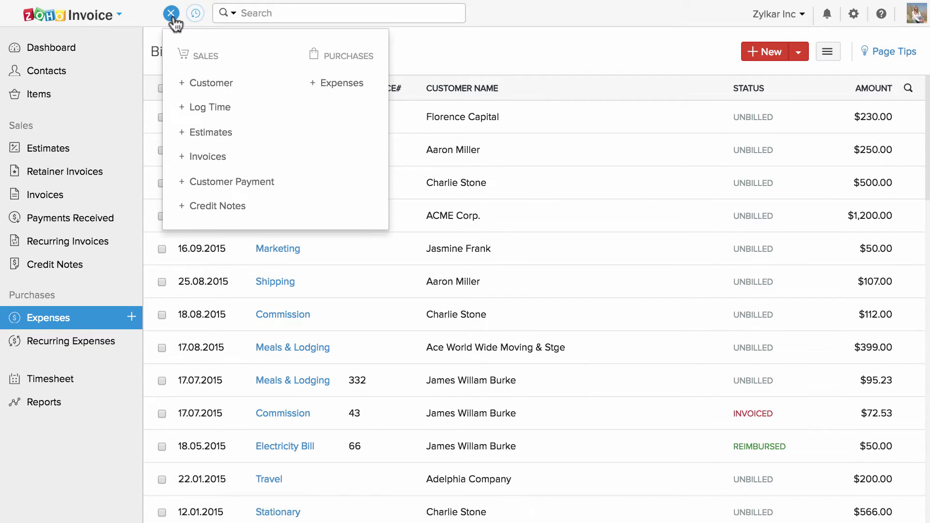
Step: Start a new expense dated 23.05.2016 with category Meals & Lodging
click(335, 82)
click(356, 102)
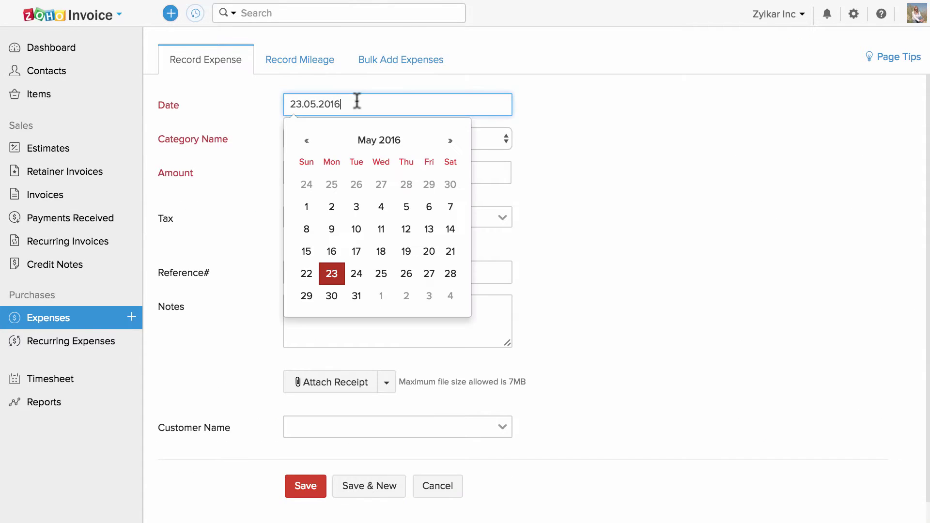
click(336, 270)
click(383, 136)
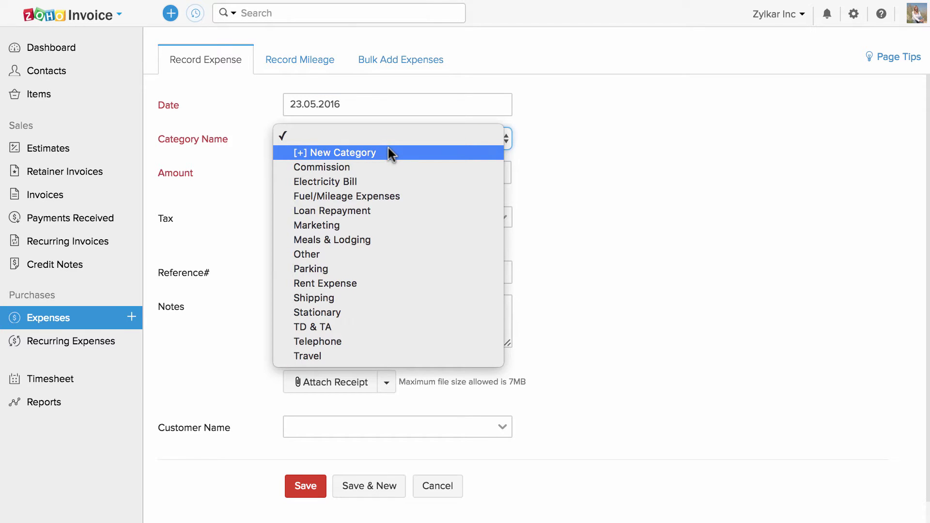
click(388, 151)
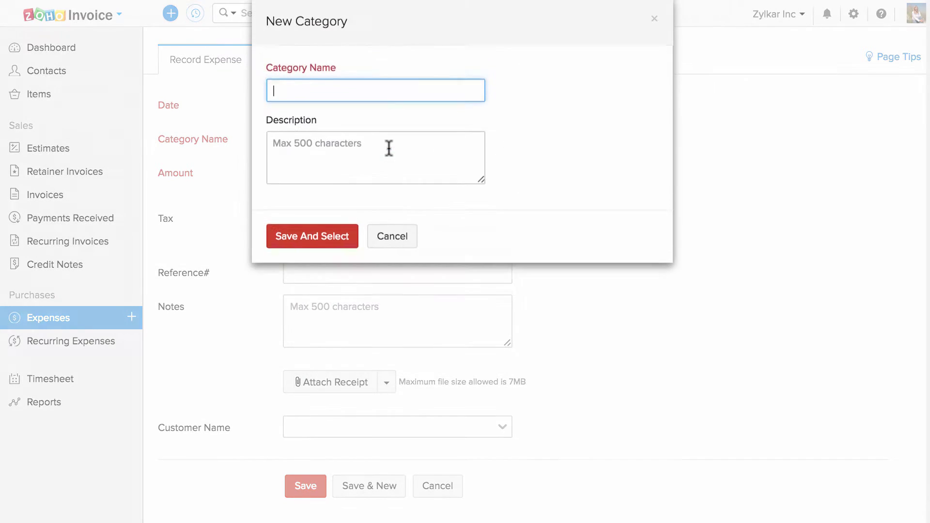
click(389, 149)
click(393, 237)
click(384, 138)
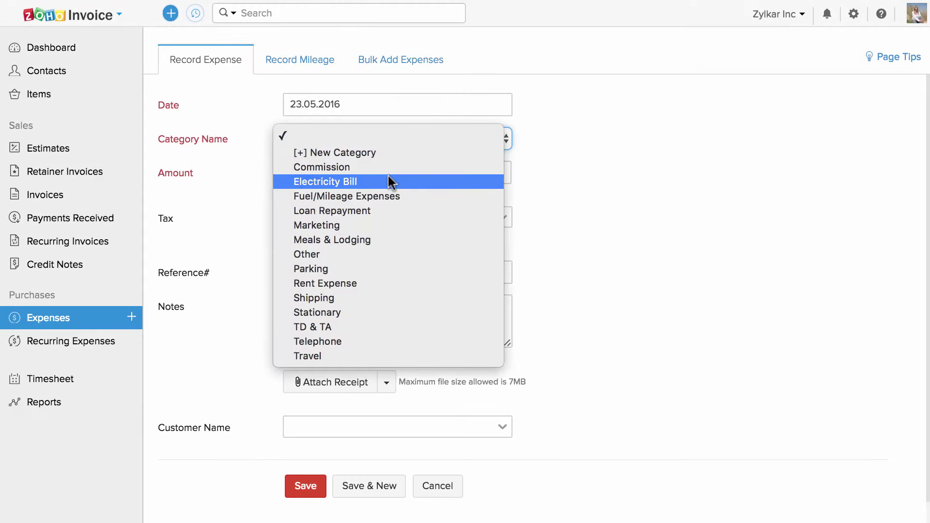
click(389, 240)
Step: Set the amount to 45 USD and apply Sales Tax [8.25%]
click(357, 172)
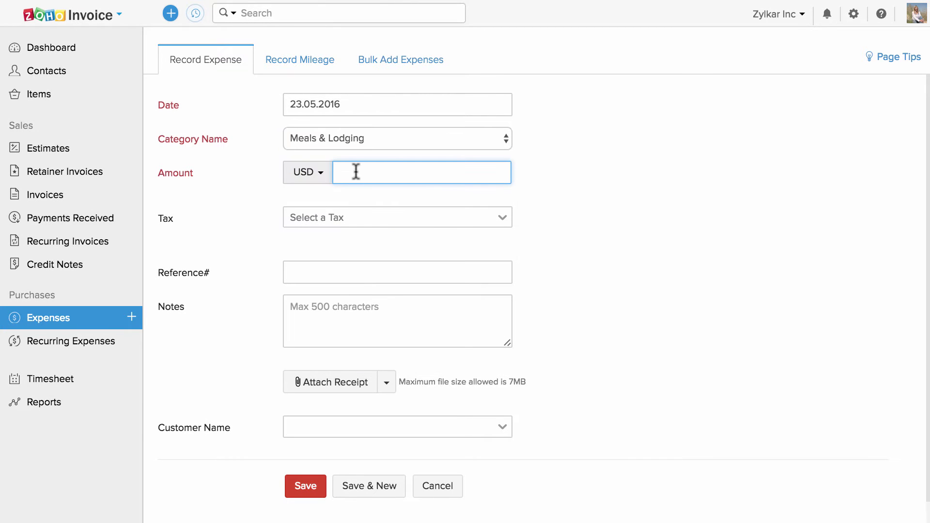
click(321, 171)
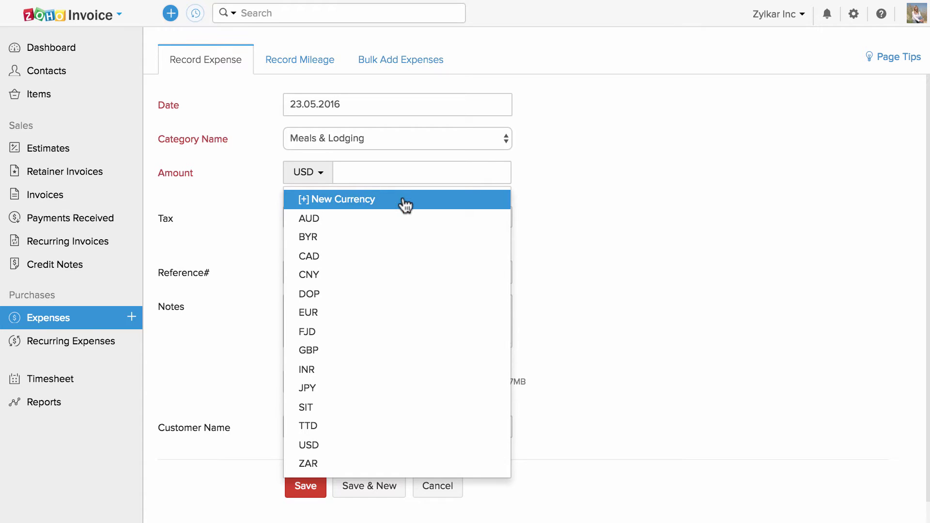
click(412, 172)
text(4)
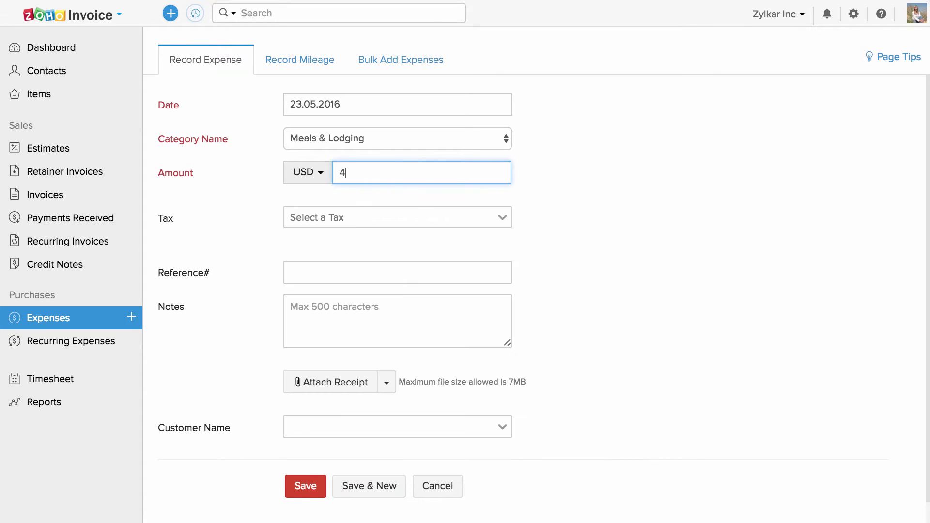
text(5)
click(434, 223)
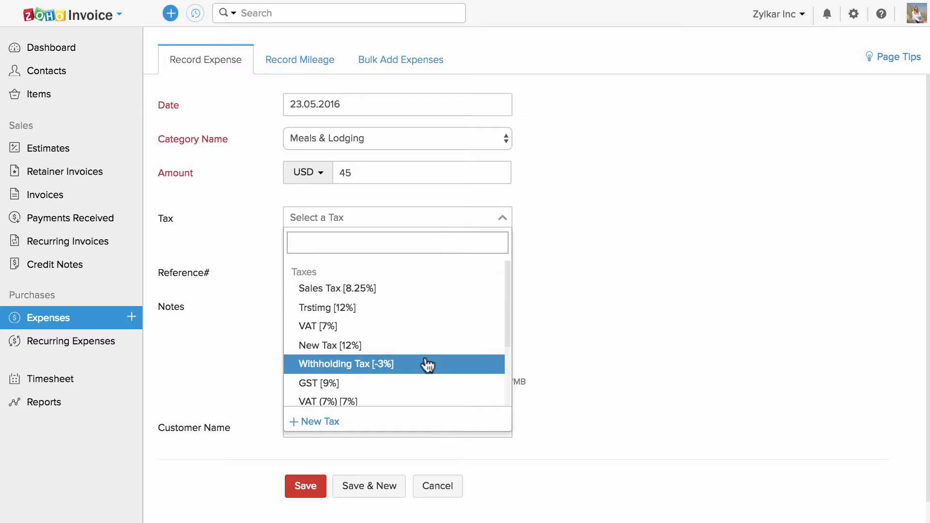
click(426, 293)
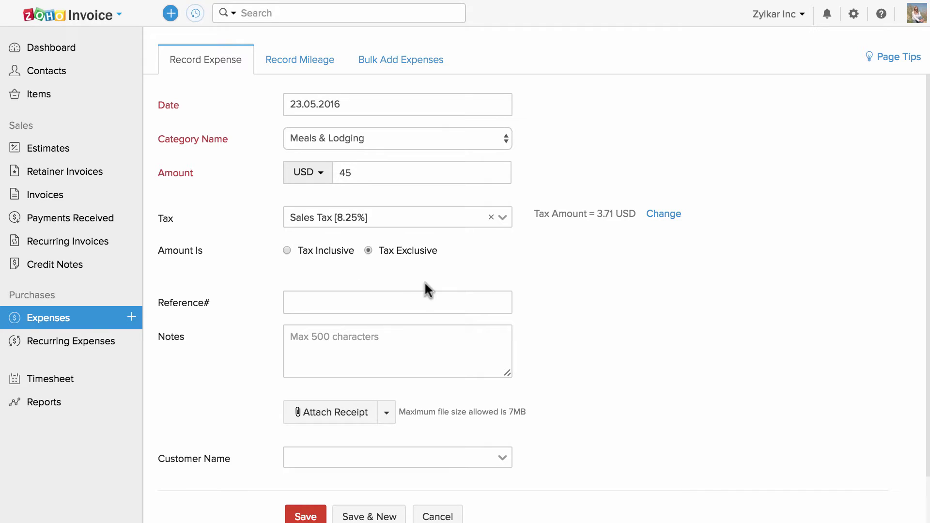
click(428, 300)
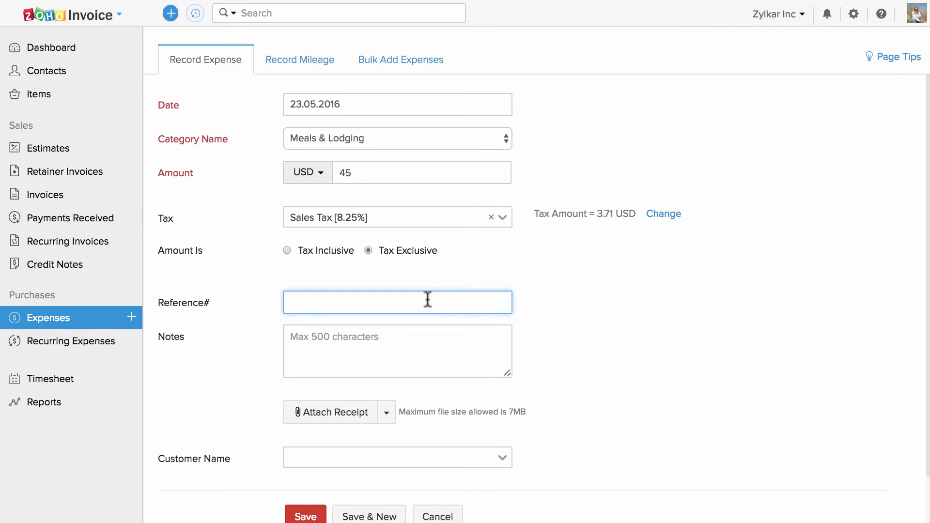
scroll(426, 299, down, 2)
click(414, 299)
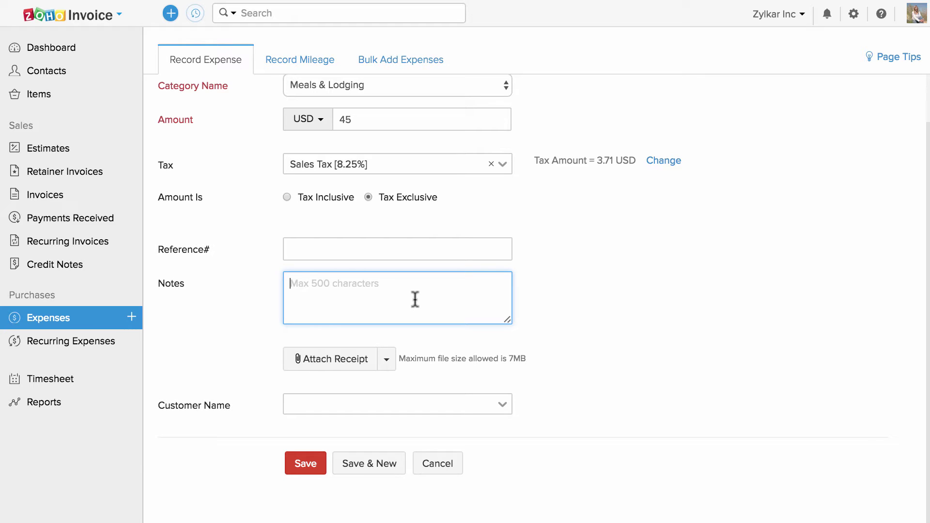
click(387, 359)
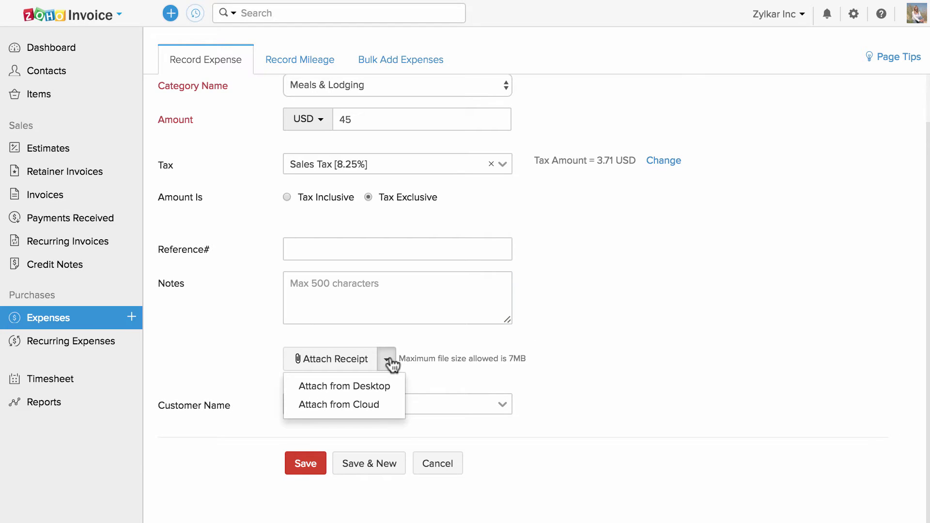
Step: Browse the cloud receipt picker sources through Evernote and close it without attaching anything
click(388, 404)
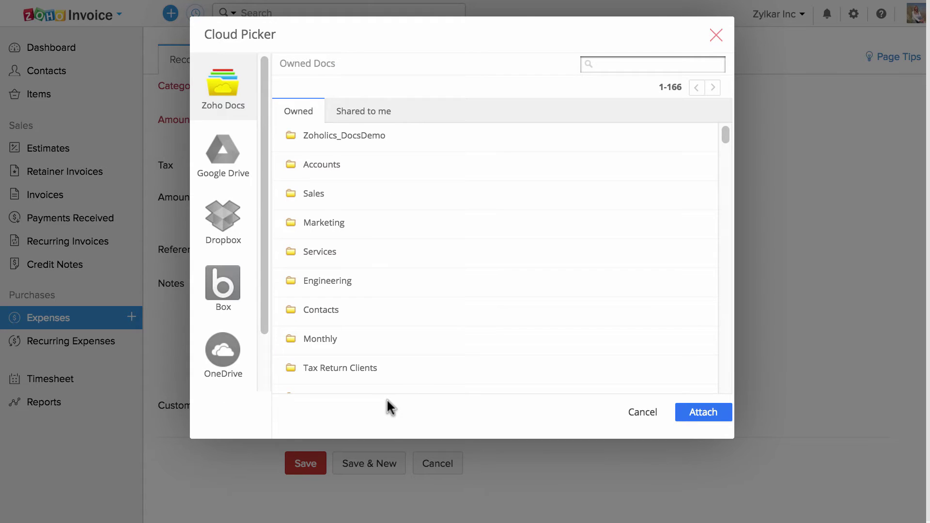
click(239, 173)
click(237, 221)
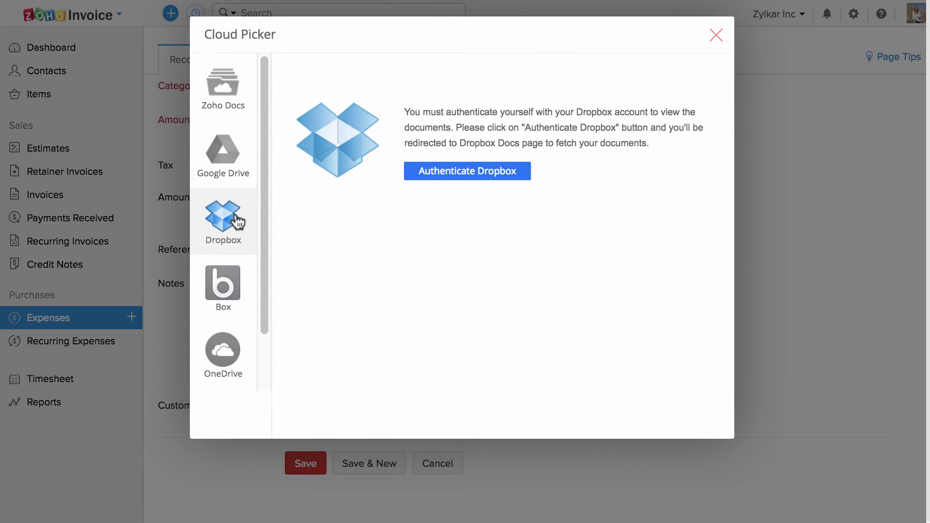
click(237, 280)
click(237, 356)
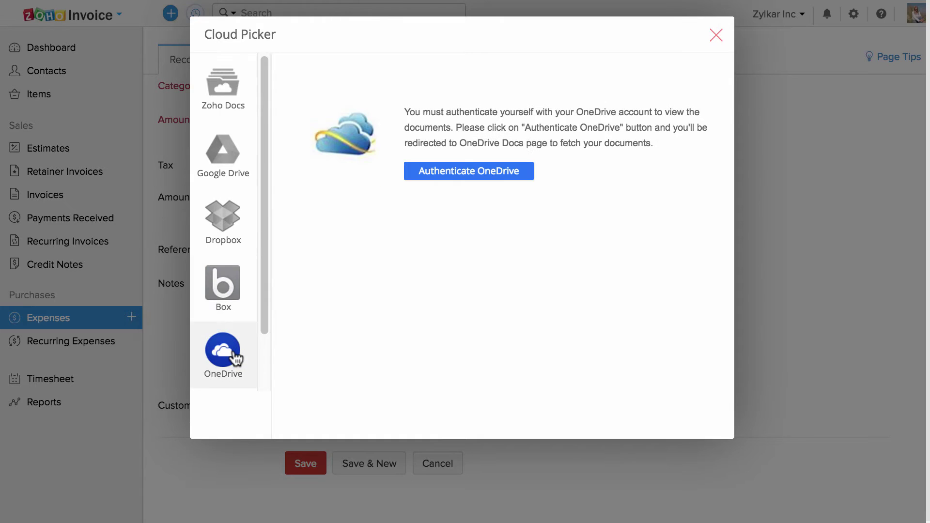
scroll(238, 357, down, 2)
click(238, 356)
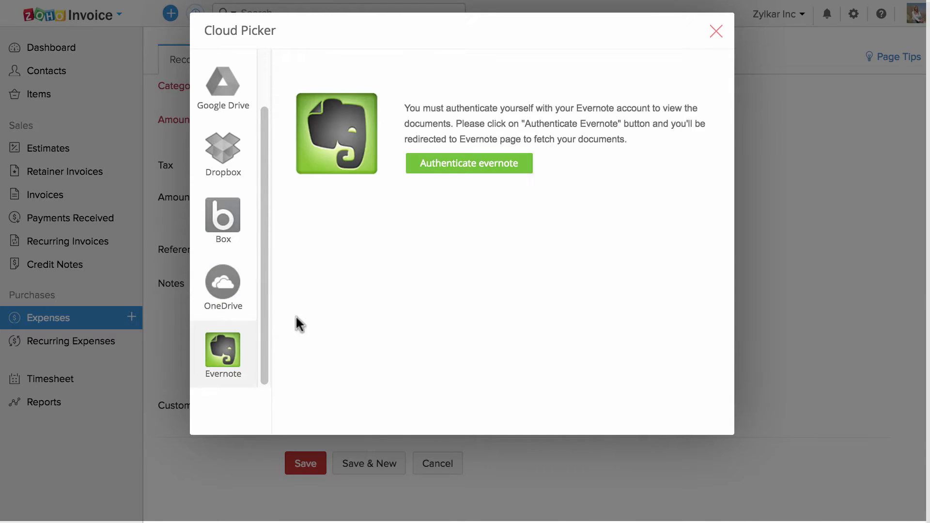
click(716, 32)
click(439, 407)
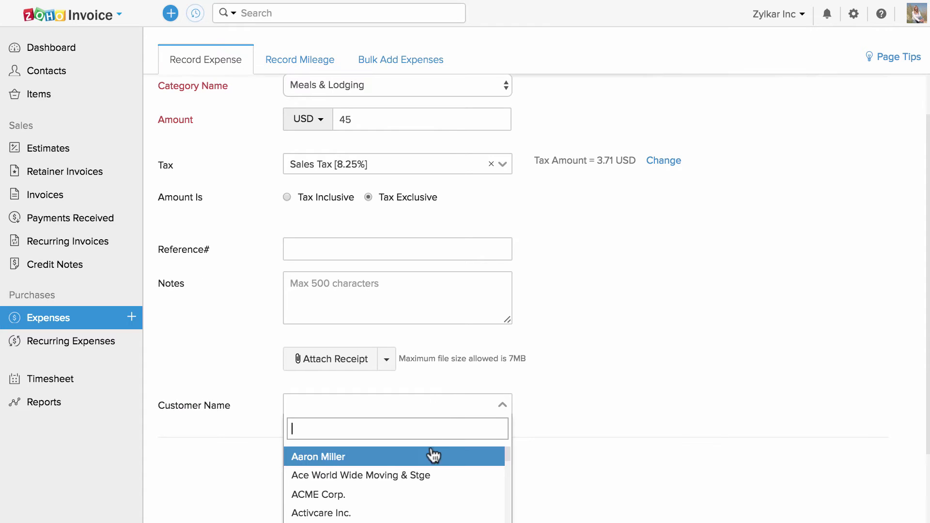
click(432, 455)
click(538, 406)
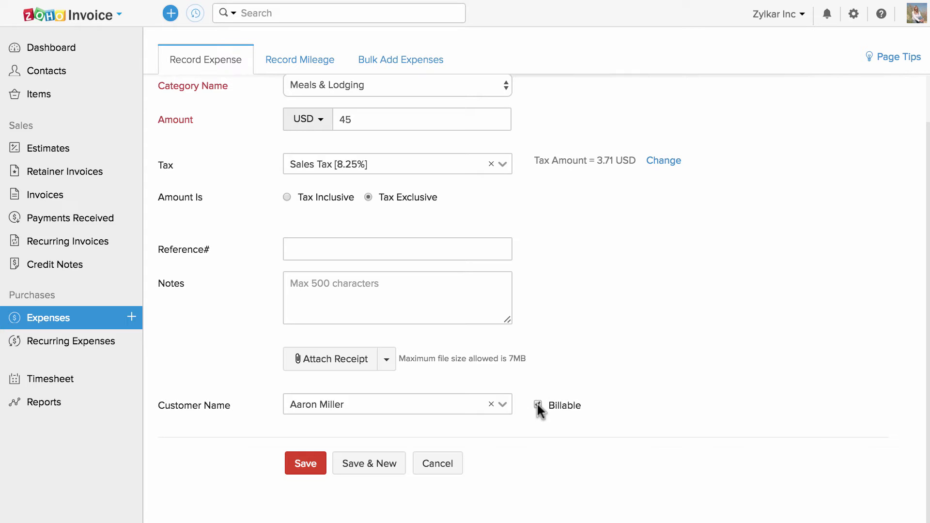
click(302, 471)
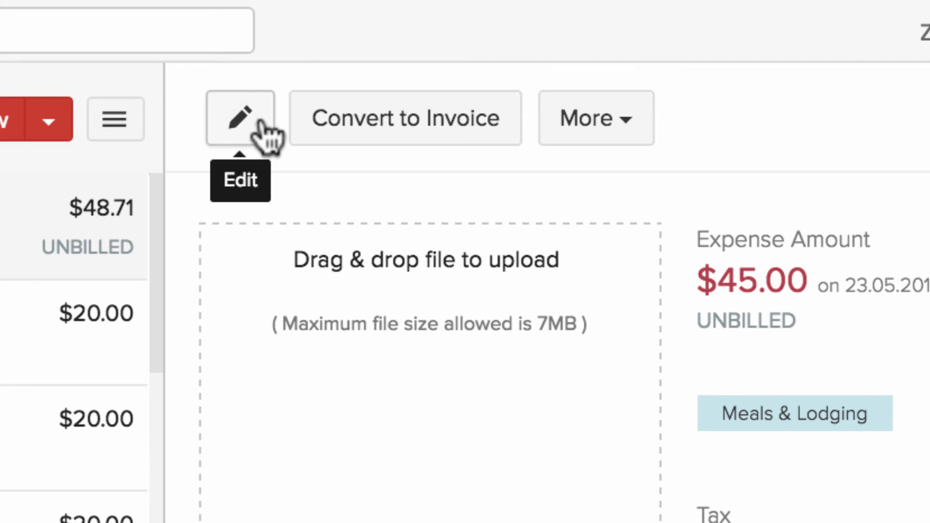
Step: Bring up the More actions for the saved $45 expense
click(596, 124)
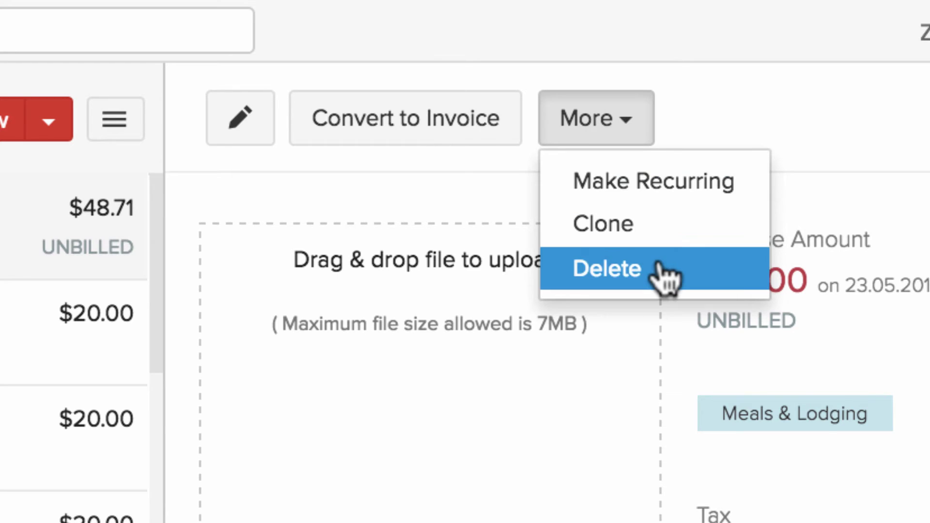
Step: Save a recurring profile 'Meals' repeating every month from 23.05.2016 with no end date
click(641, 76)
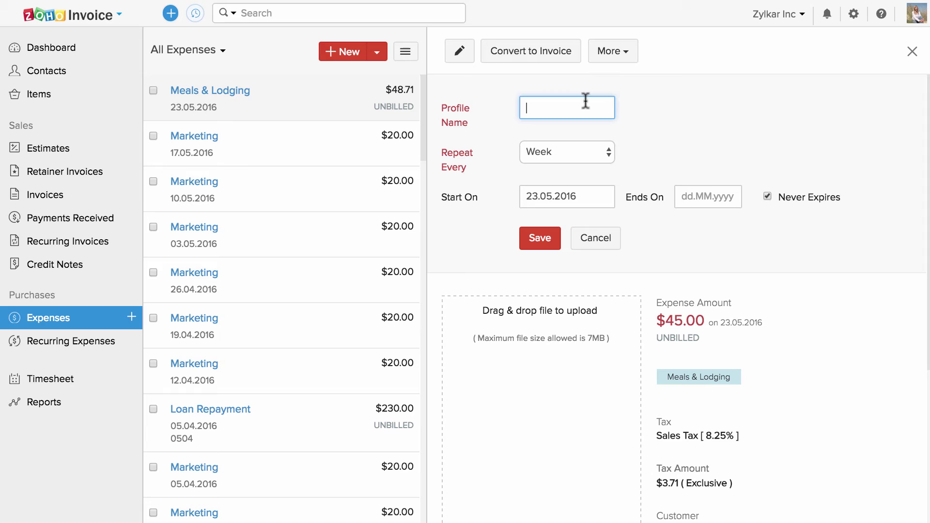
text(Meals)
click(574, 143)
click(582, 178)
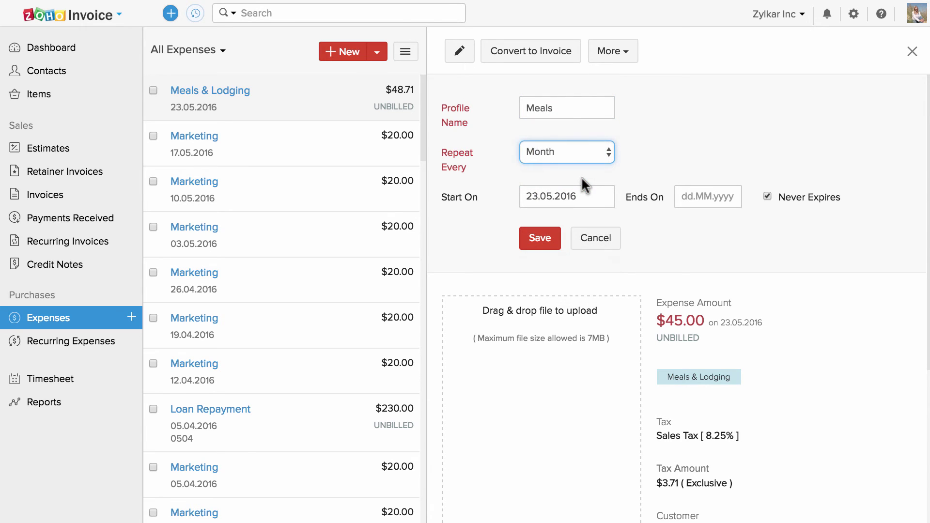
click(708, 195)
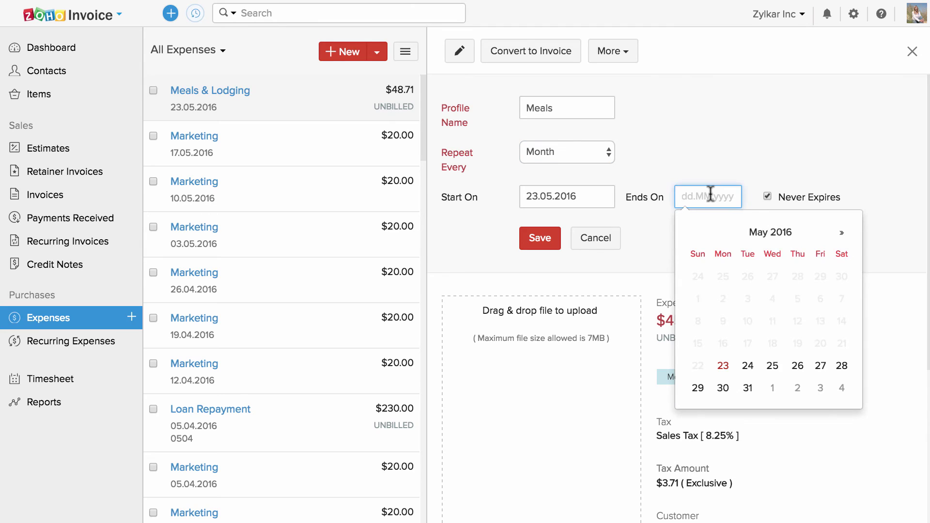
click(868, 193)
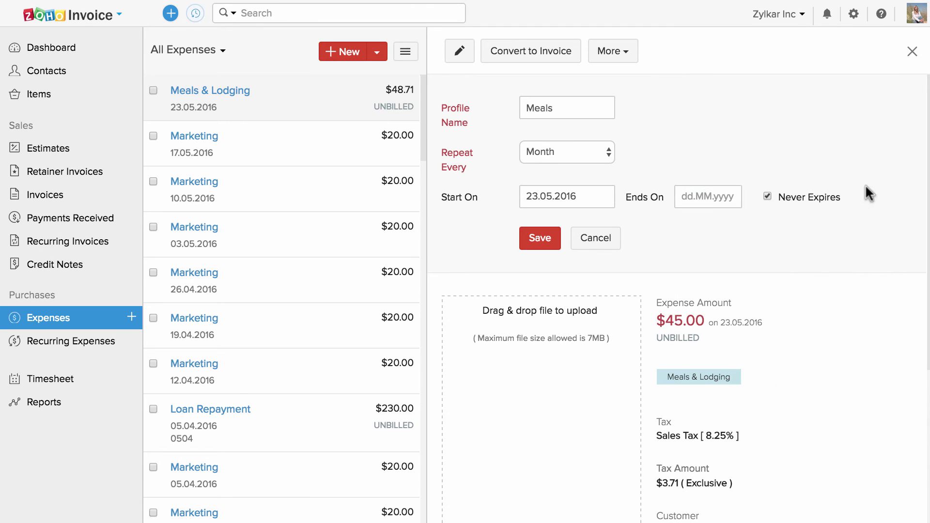
click(541, 238)
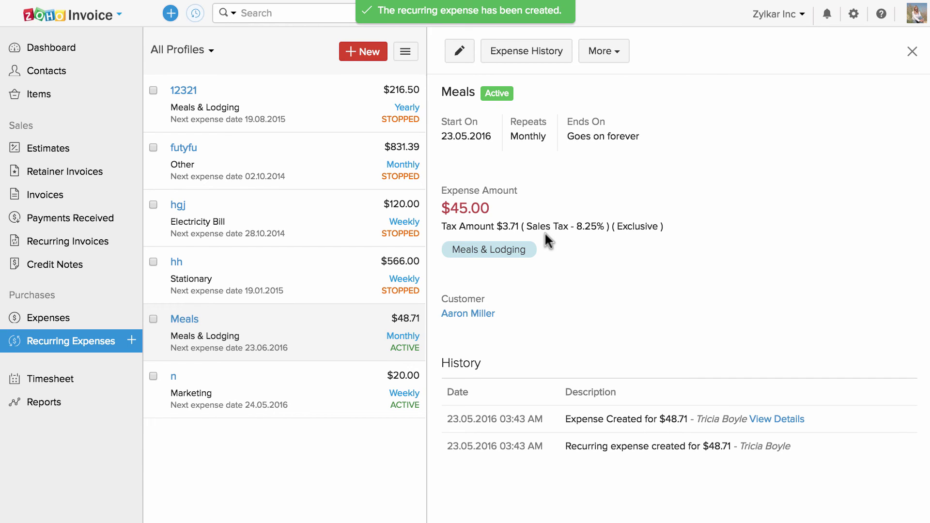
Step: Go to the Import Expenses page from the expenses list and inspect the sample file link
click(98, 318)
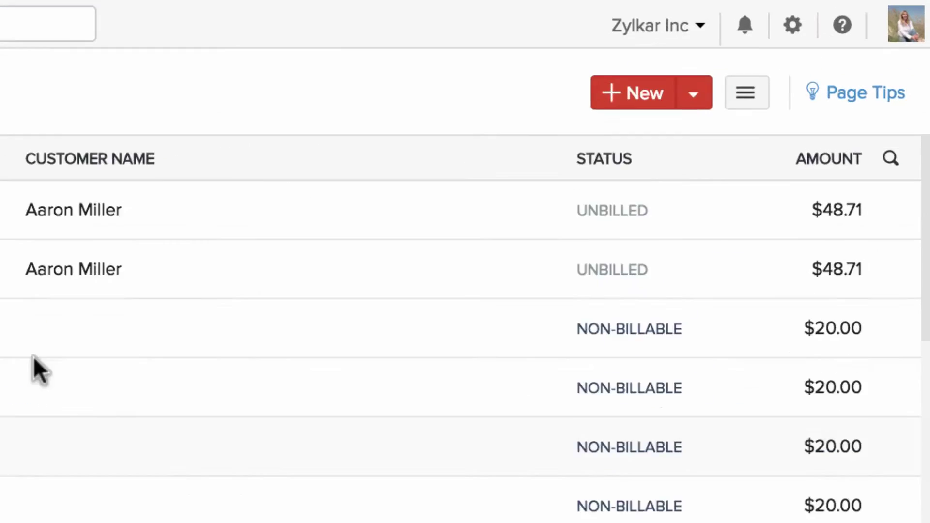
click(643, 146)
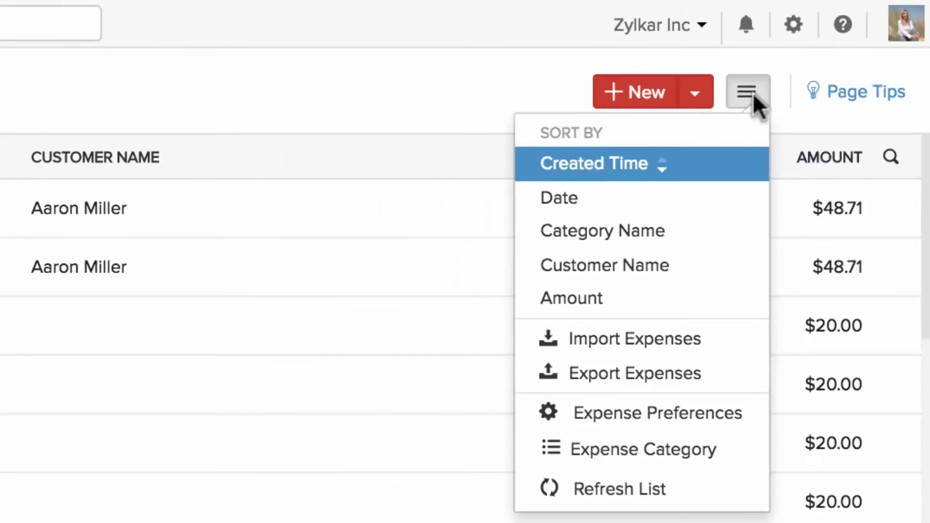
click(747, 313)
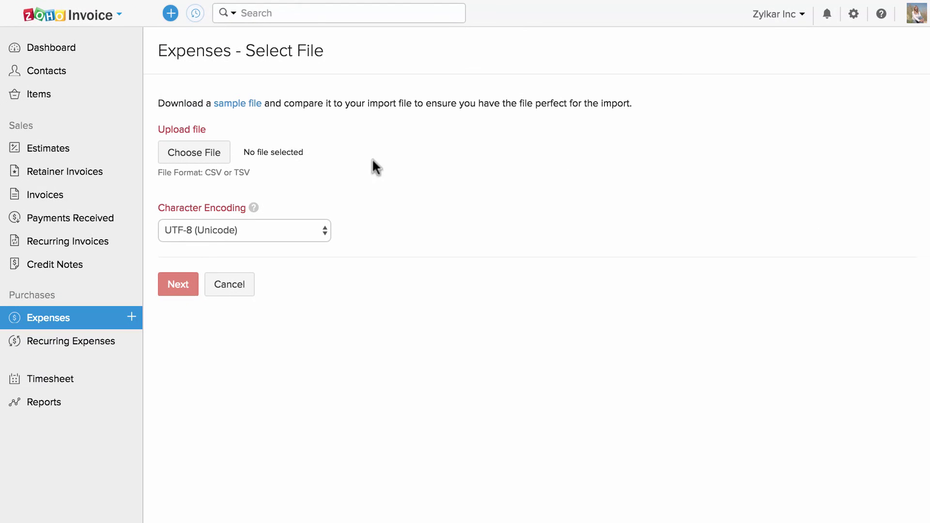
right_click(235, 109)
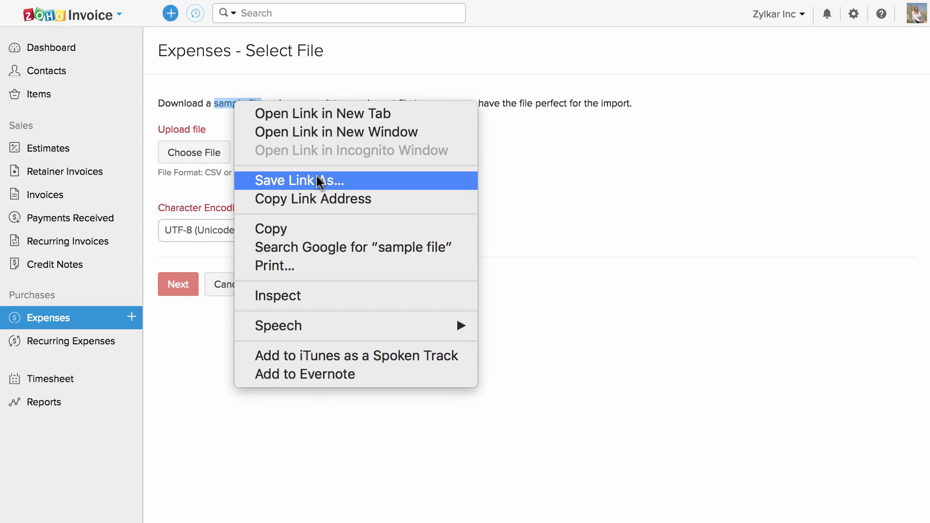
click(317, 179)
Step: Return to the expenses list, start Record Mileage and switch to Bulk Add Expenses
click(226, 285)
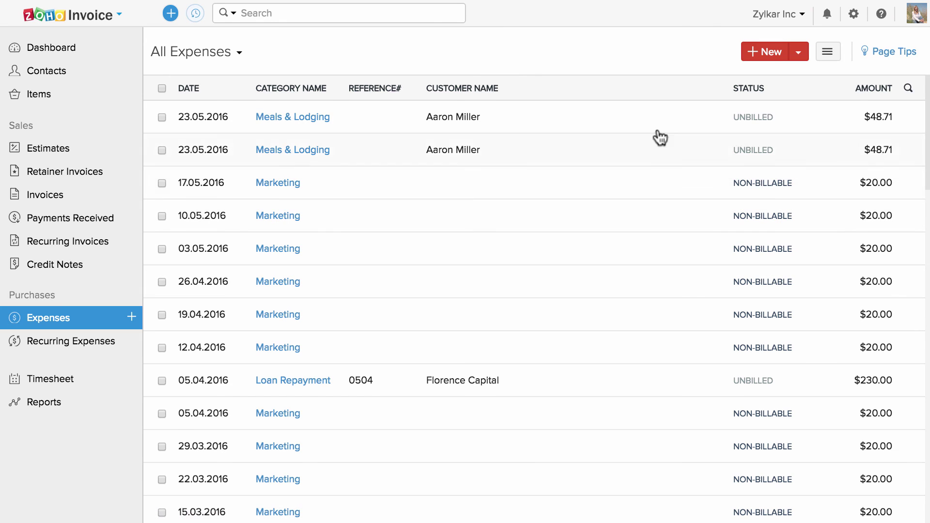
click(799, 57)
click(799, 96)
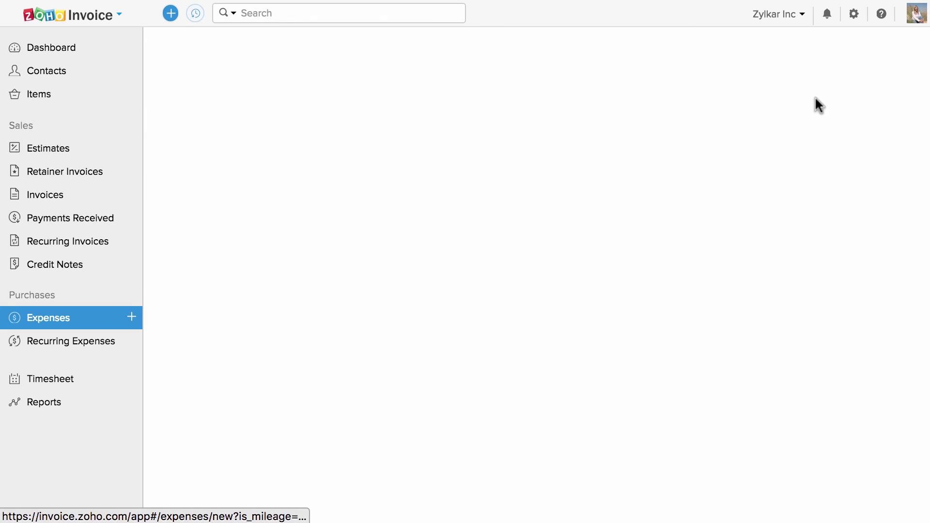
click(412, 74)
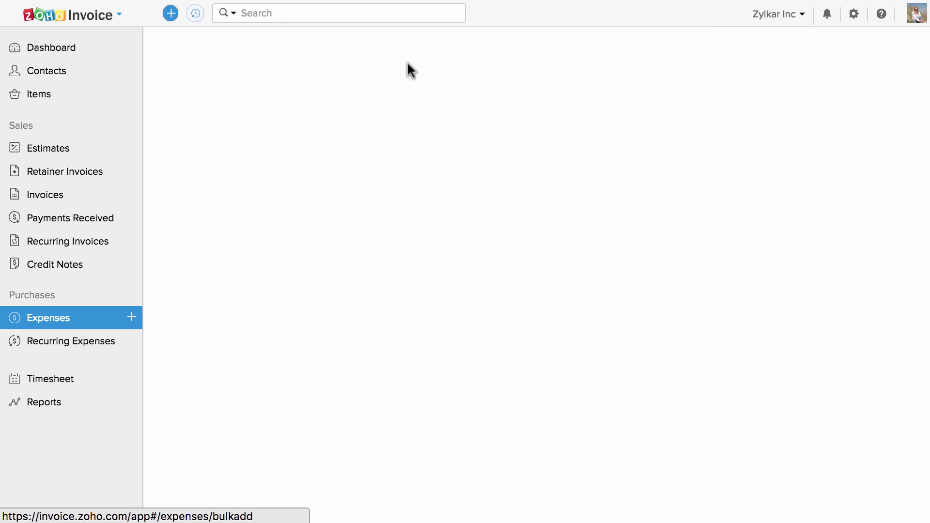